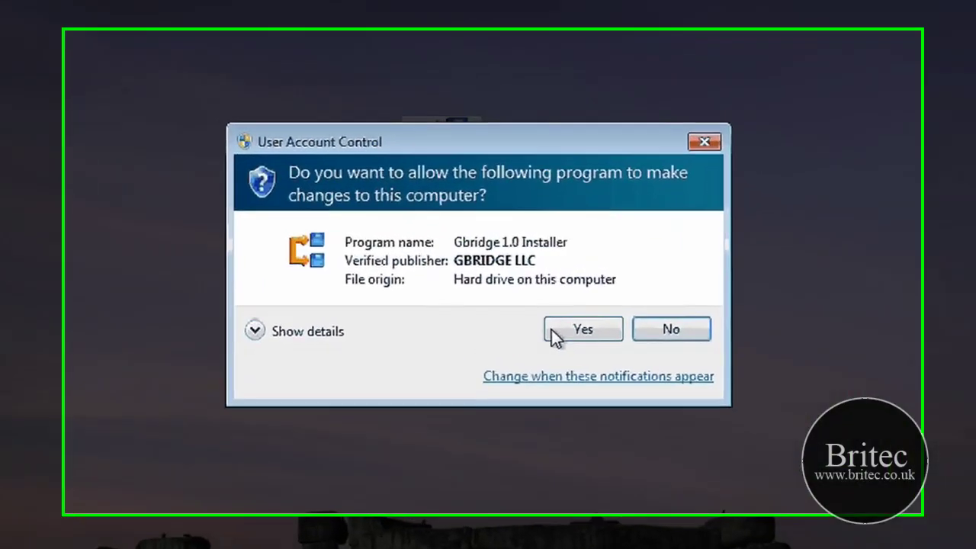
Step: Install Gbridge 2.0.0.1322 into the default C:\Program Files\Gbridge LLC\Gbridge folder and launch it
click(551, 305)
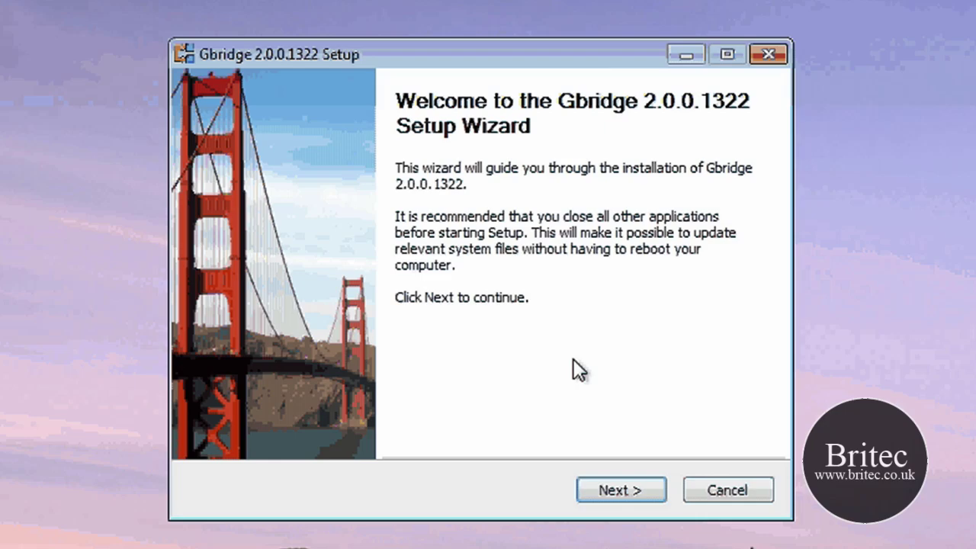
click(625, 496)
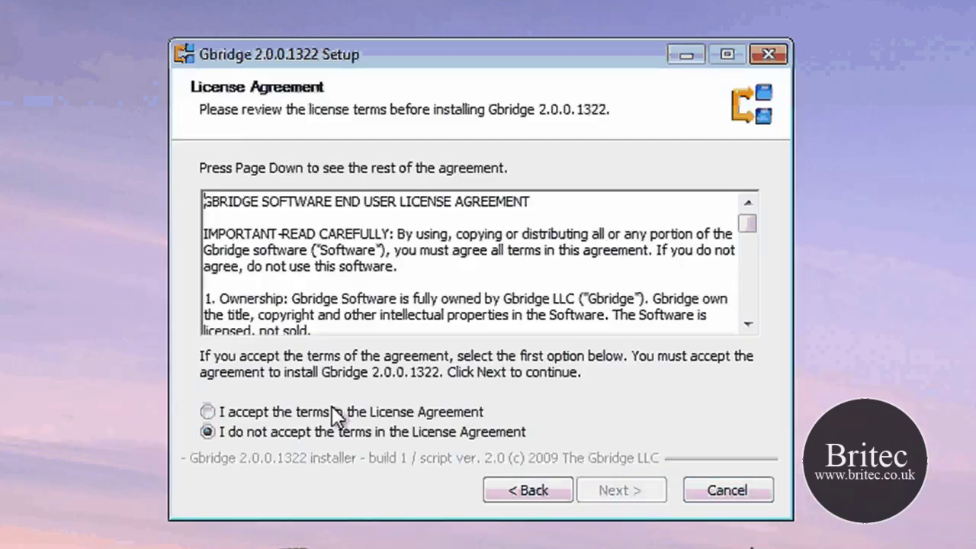
click(335, 416)
click(622, 490)
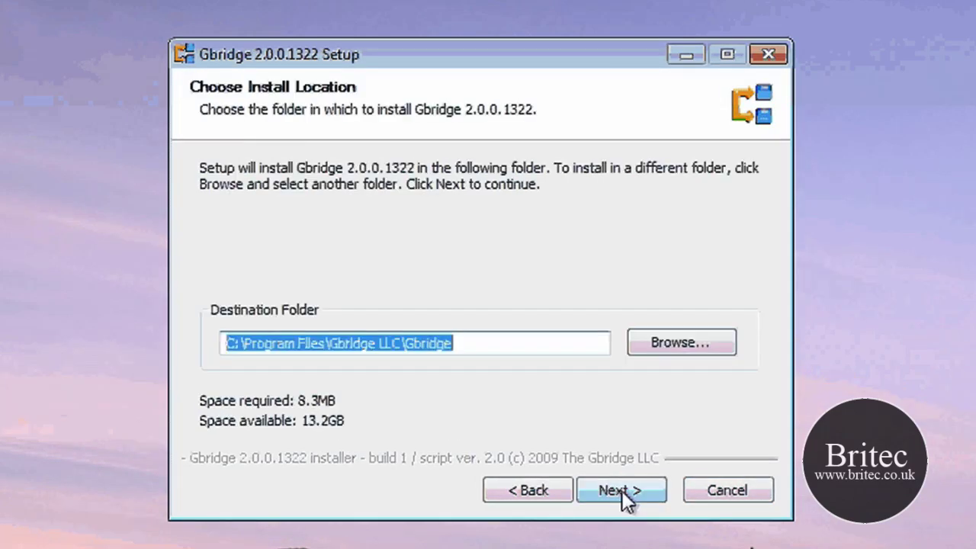
click(622, 491)
key(Return)
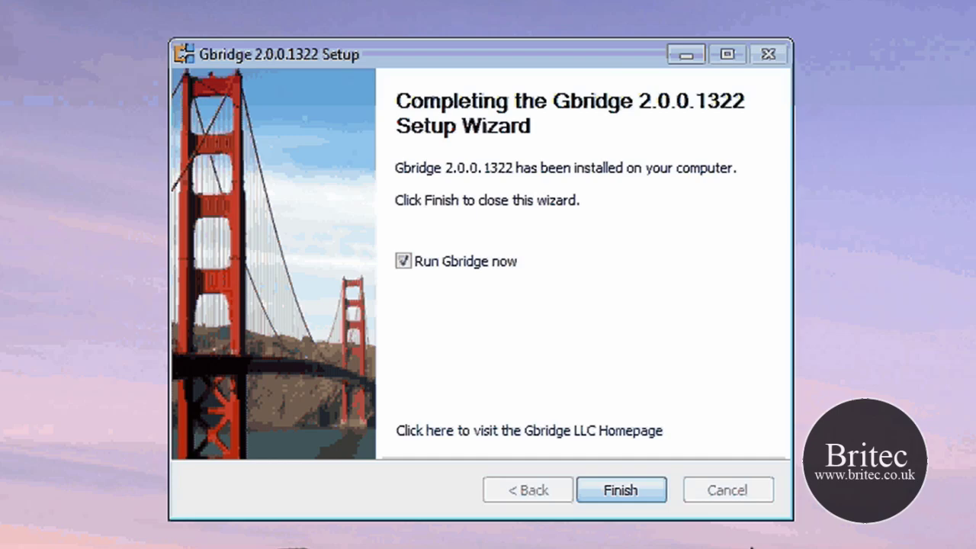
key(Return)
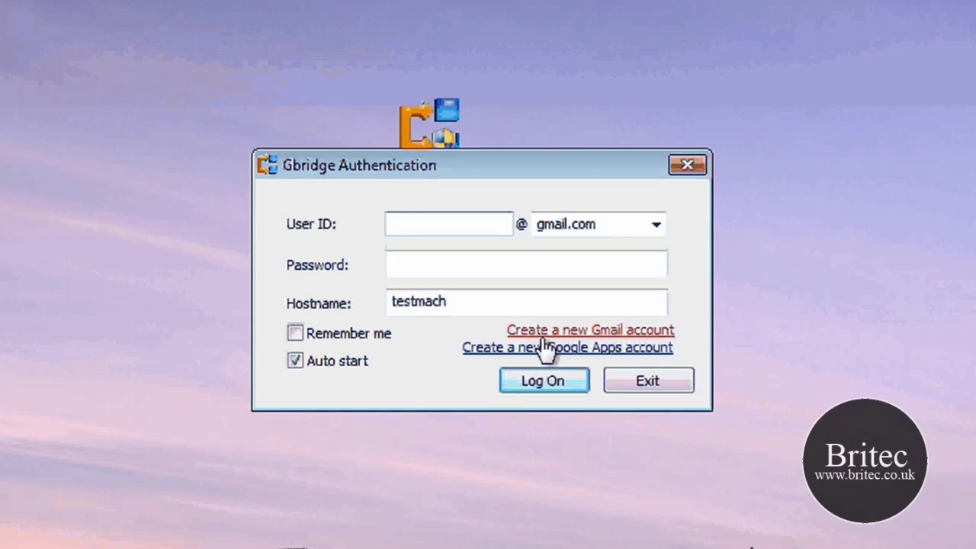
Step: Log on with the Gmail user ID and account password, keeping hostname testmach
mouse_move(455, 220)
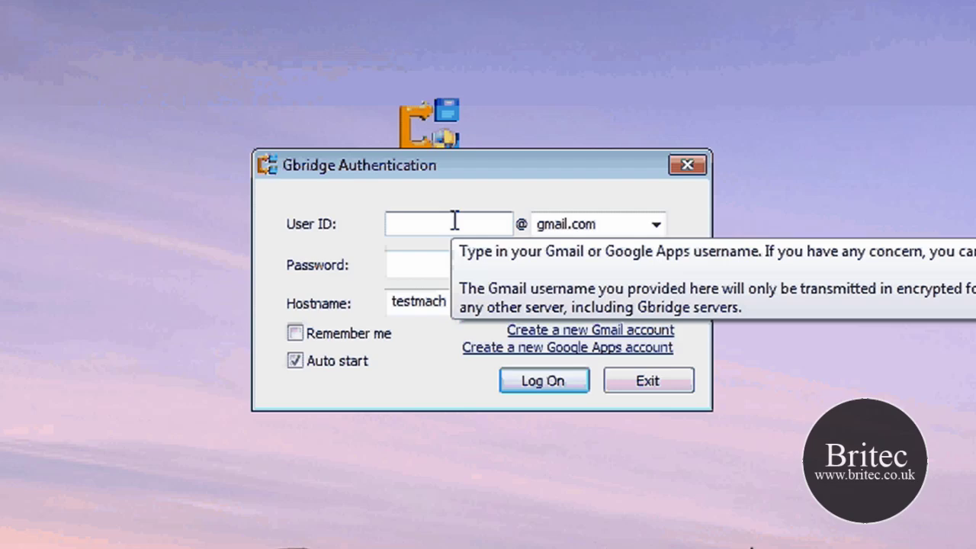
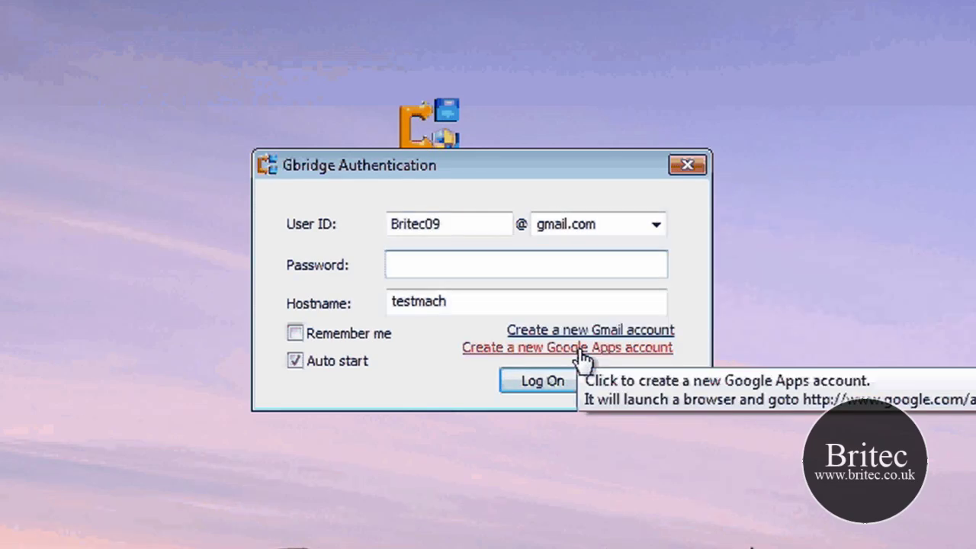
text(******)
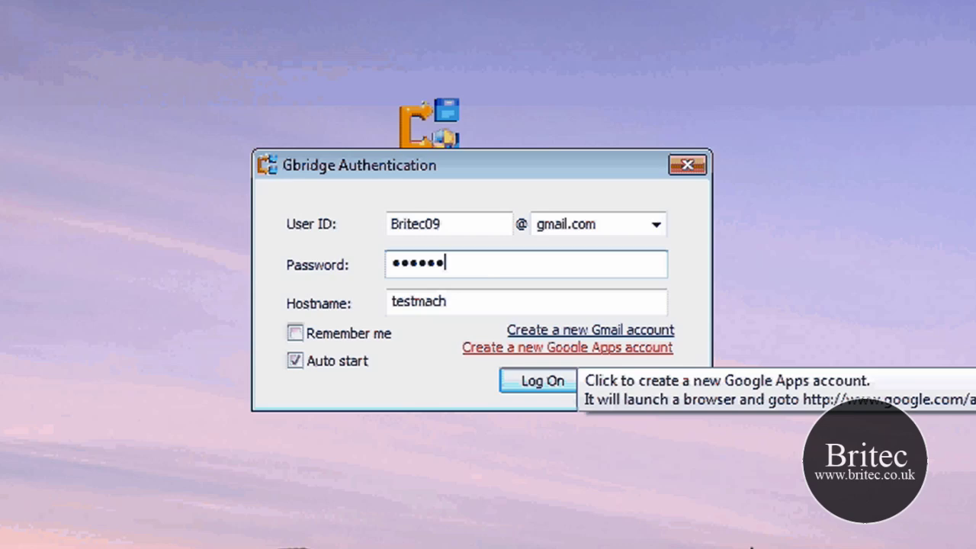
text(**)
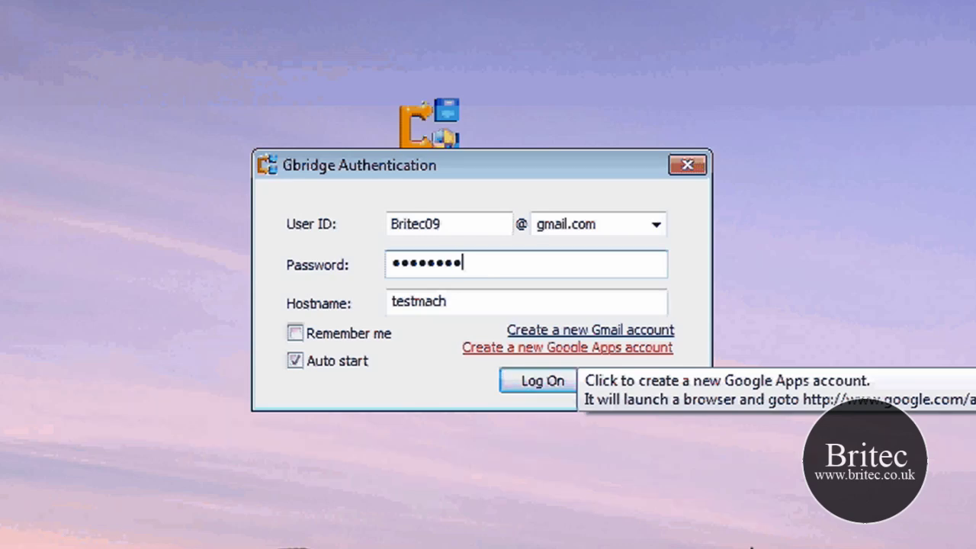
text(****)
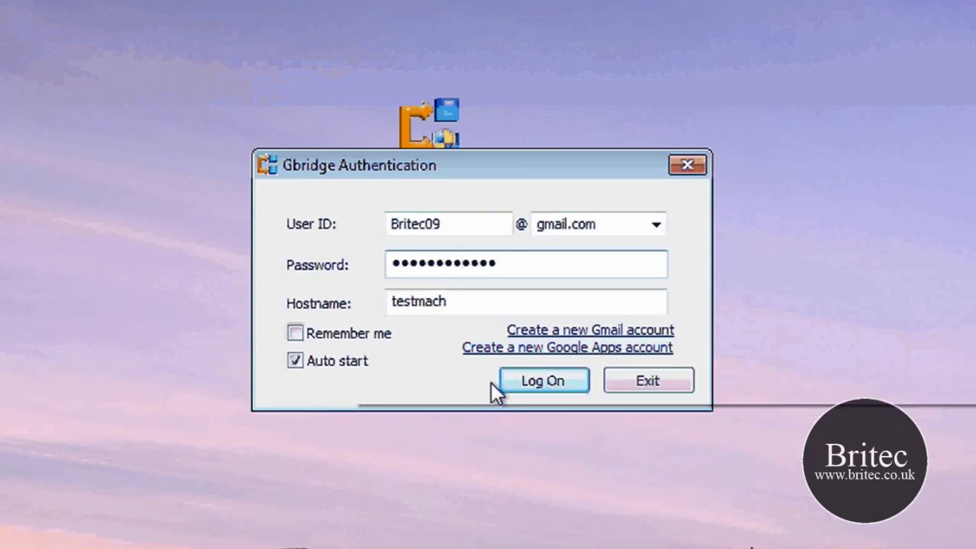
click(492, 381)
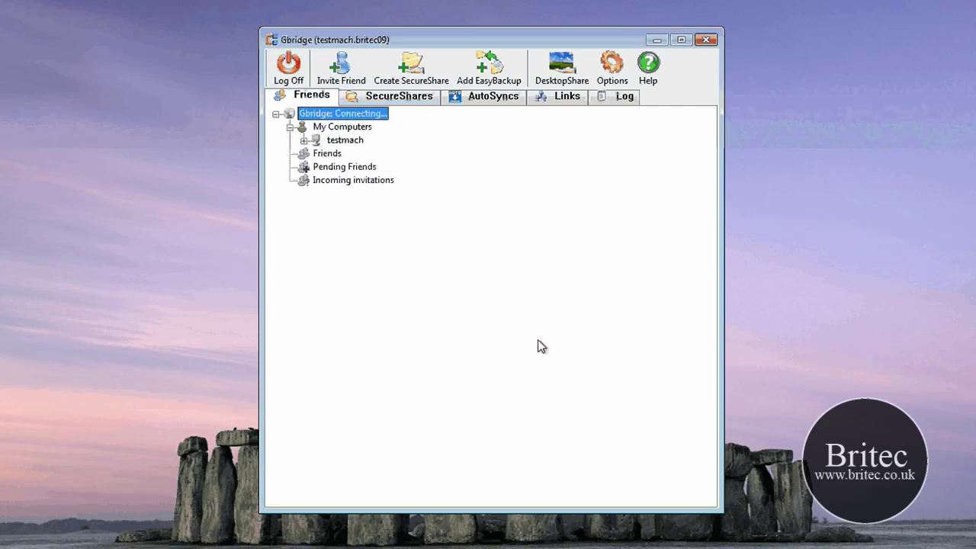
click(347, 80)
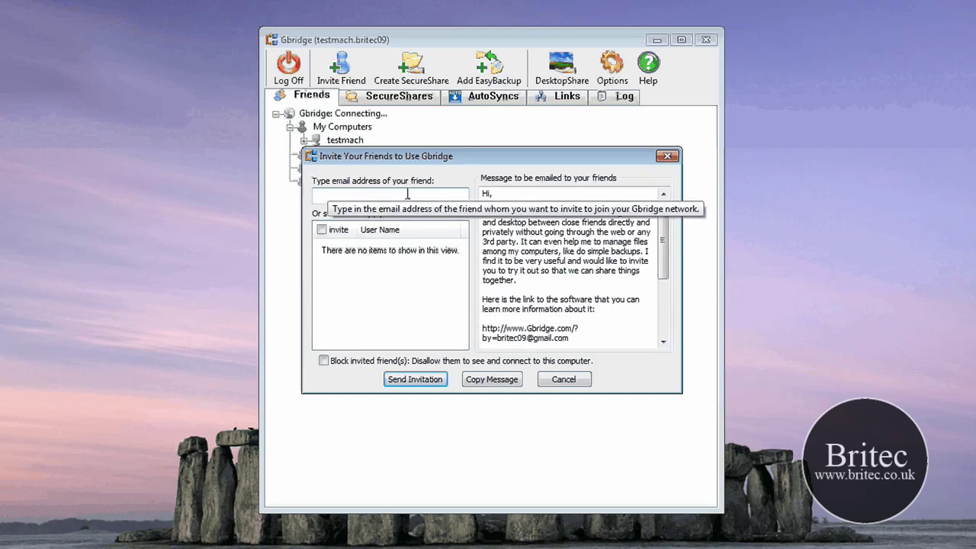
click(320, 231)
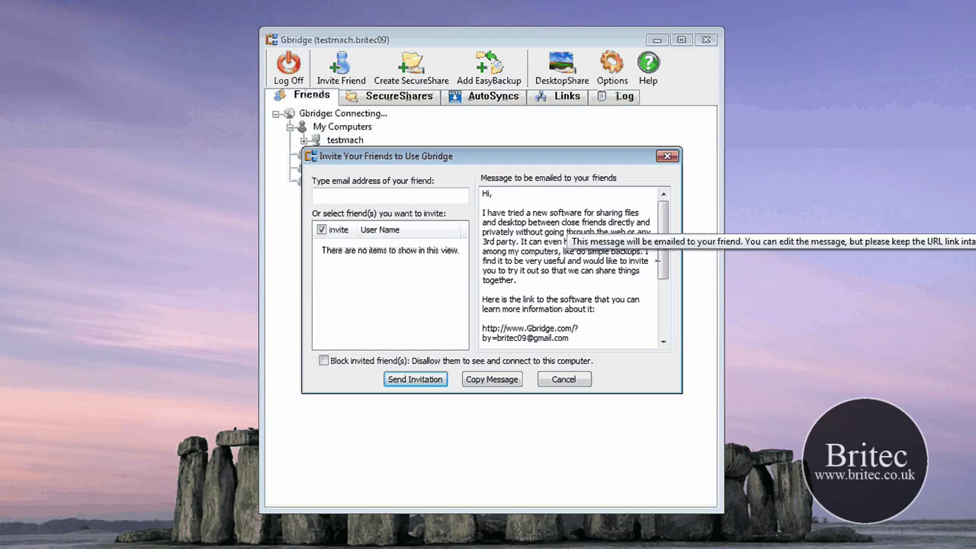
drag(663, 261, 459, 345)
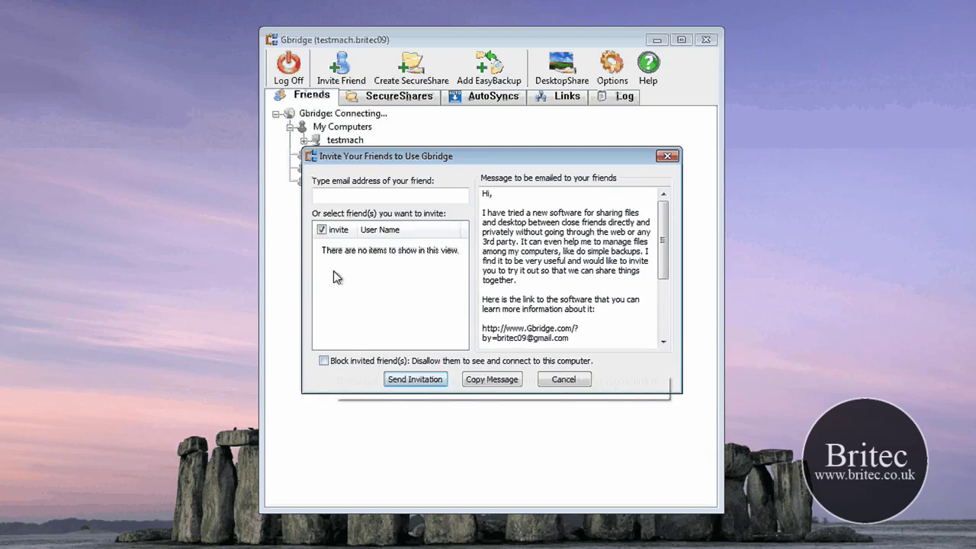
click(666, 158)
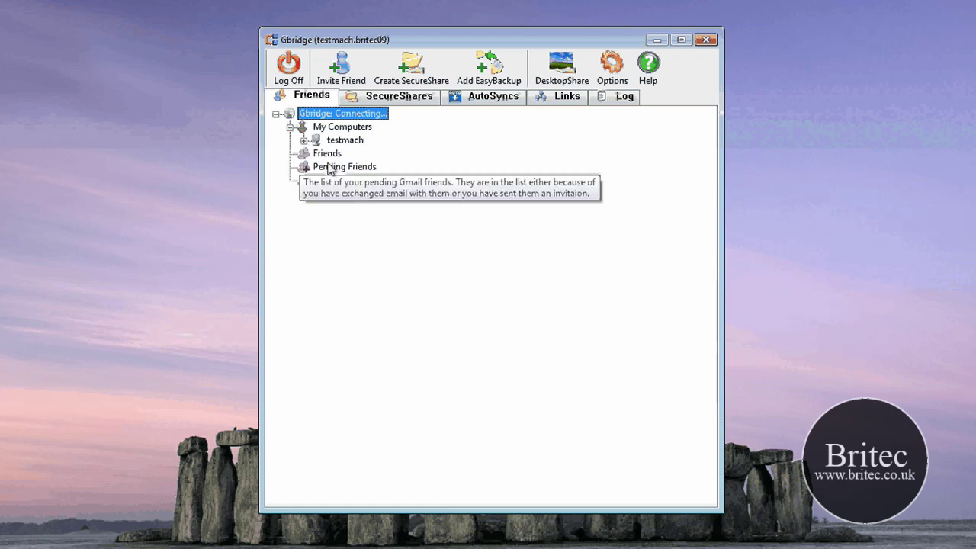
right_click(324, 156)
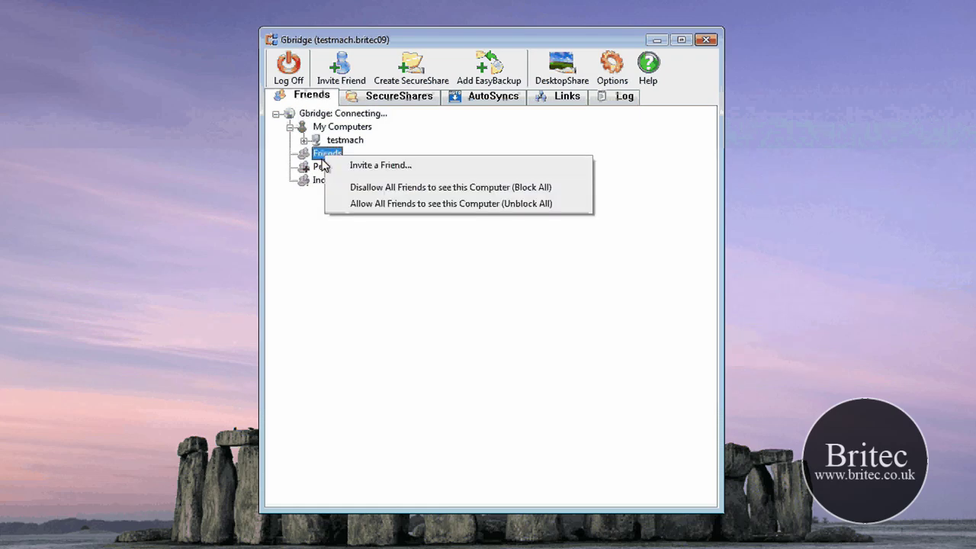
click(437, 285)
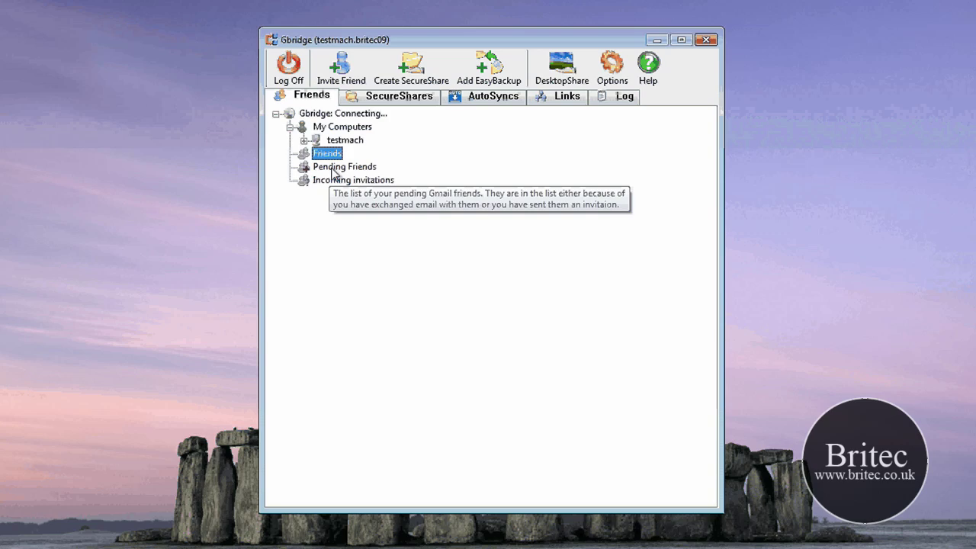
right_click(304, 169)
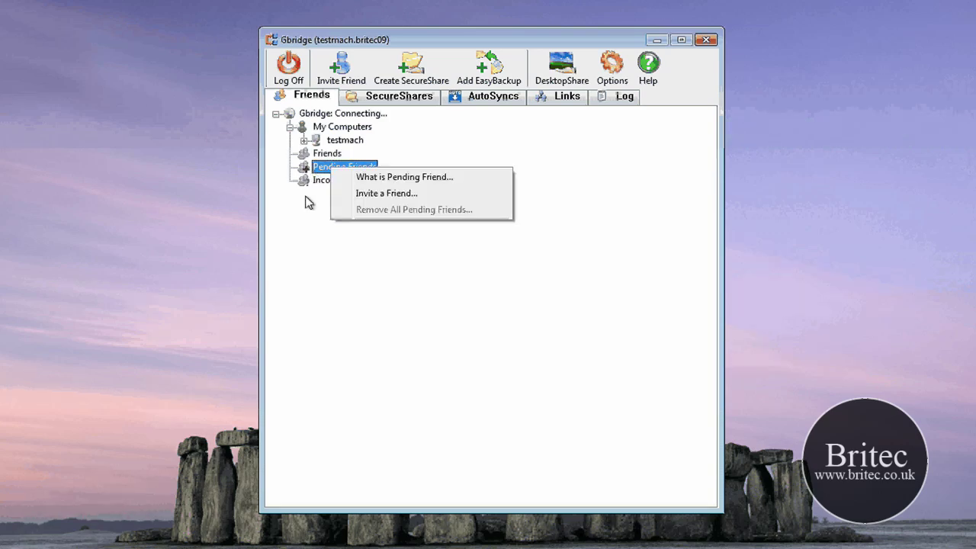
click(307, 202)
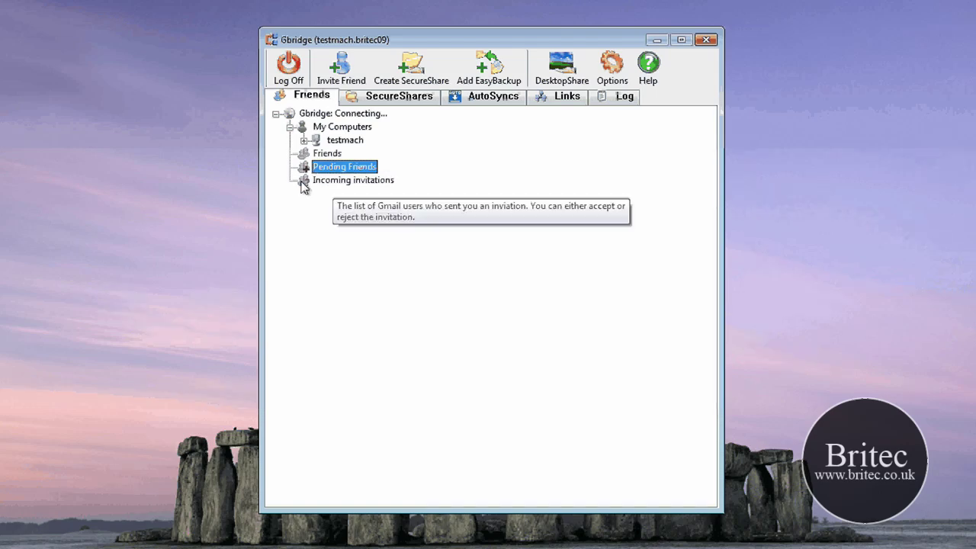
right_click(330, 183)
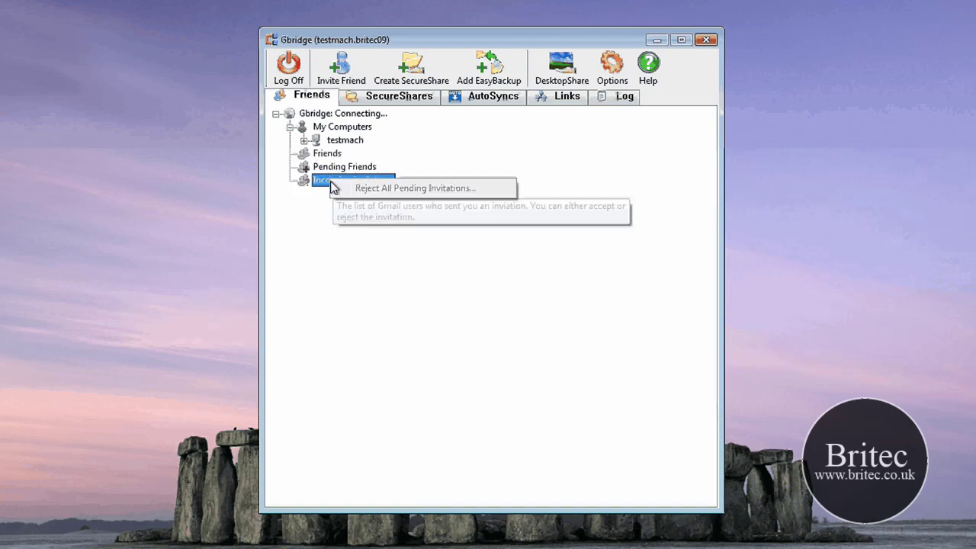
click(321, 224)
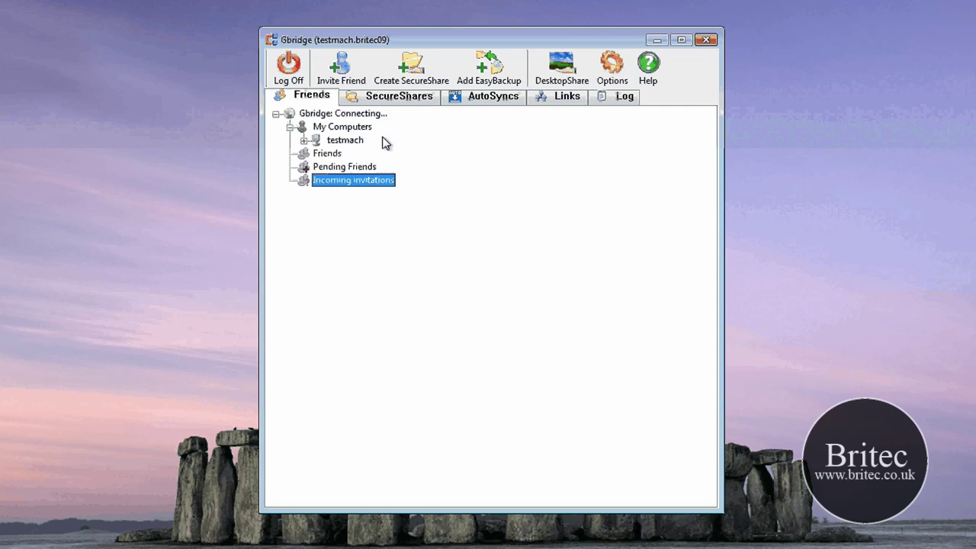
Step: Start a new SecureShare but cancel the folder picker, then view the existing SecureShares list
click(414, 77)
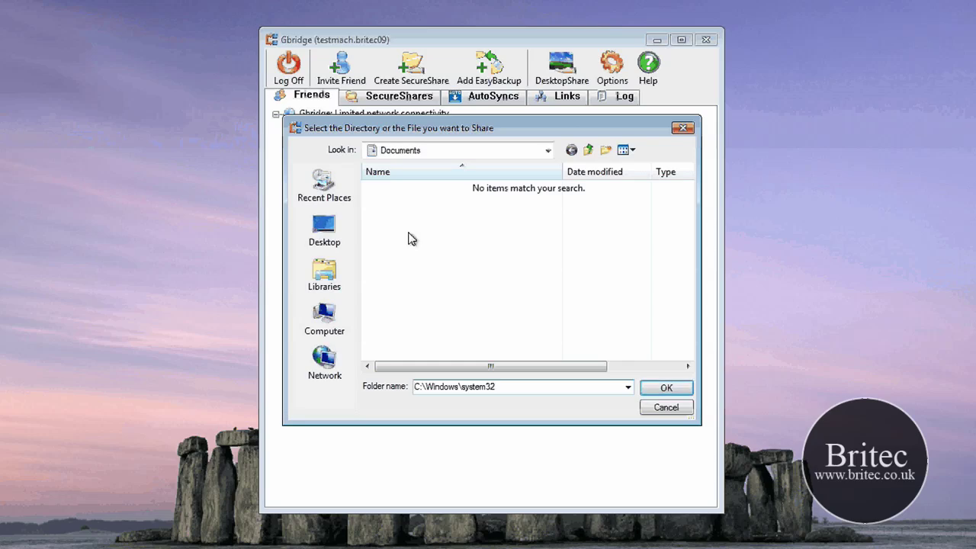
click(663, 409)
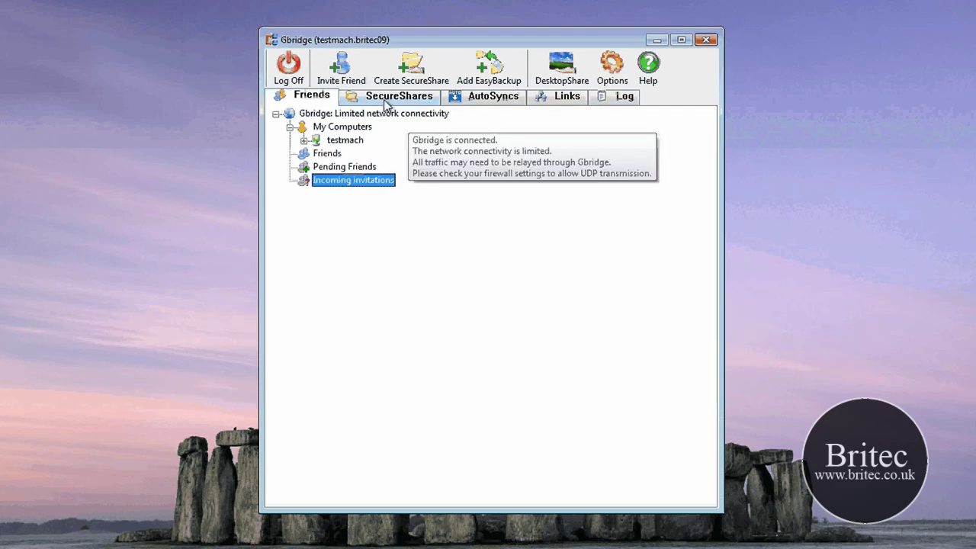
click(387, 105)
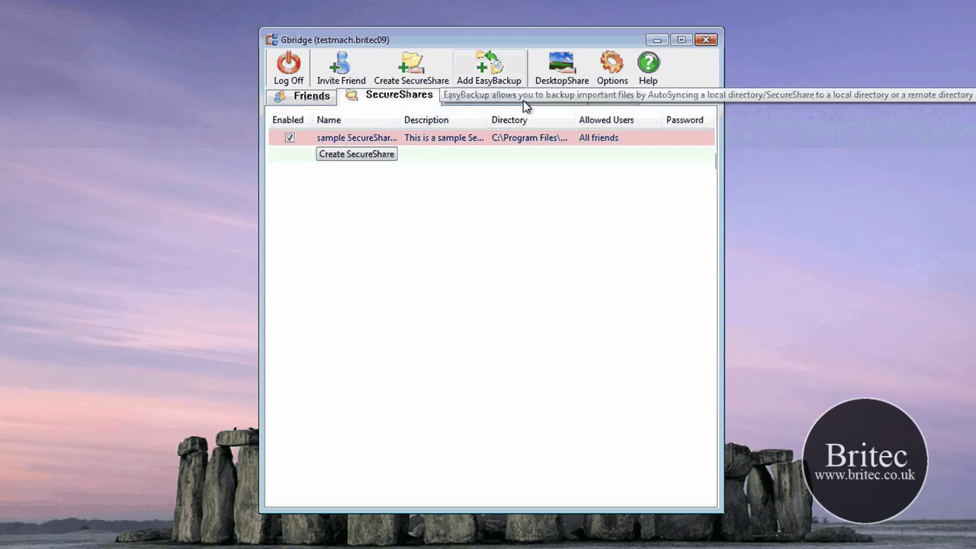
click(488, 67)
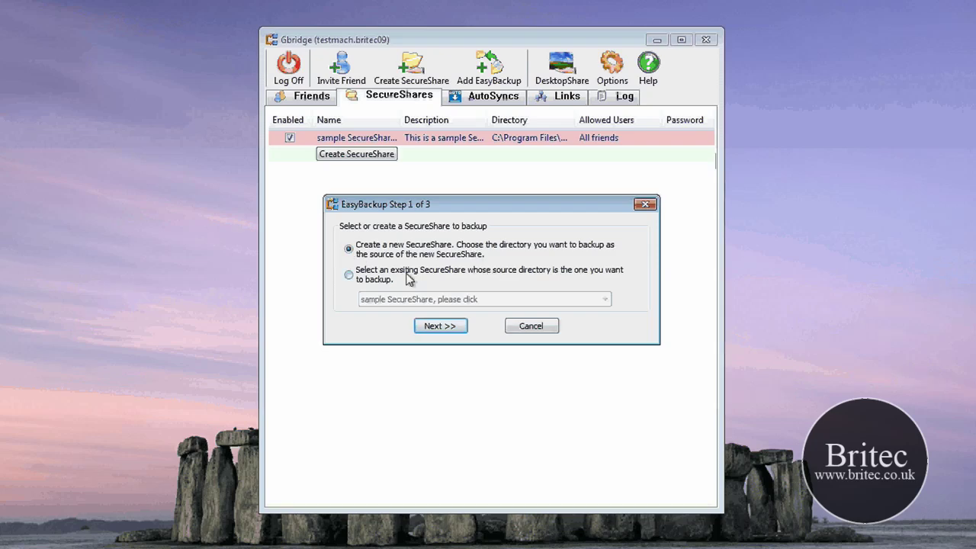
click(527, 324)
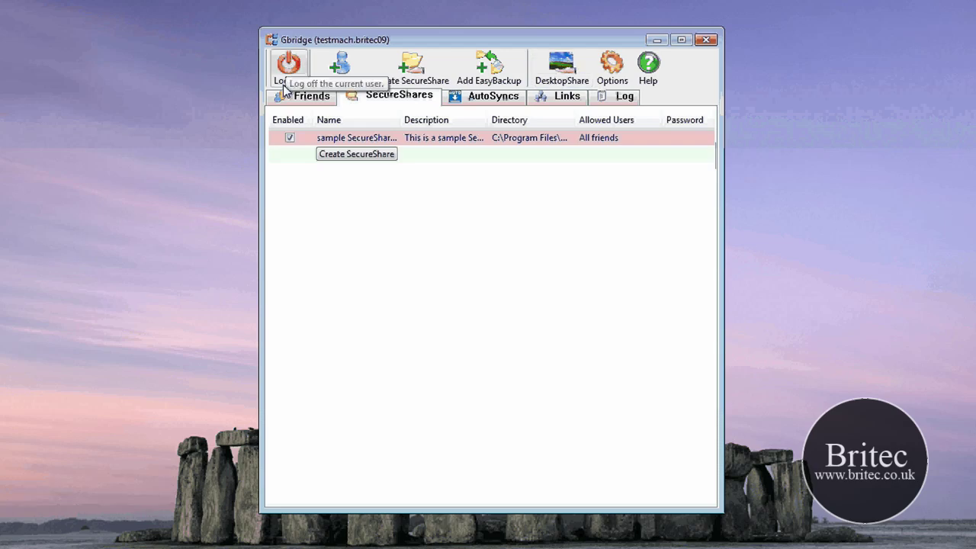
Step: Open Chat Options from the Options menu and close it without changes
click(606, 76)
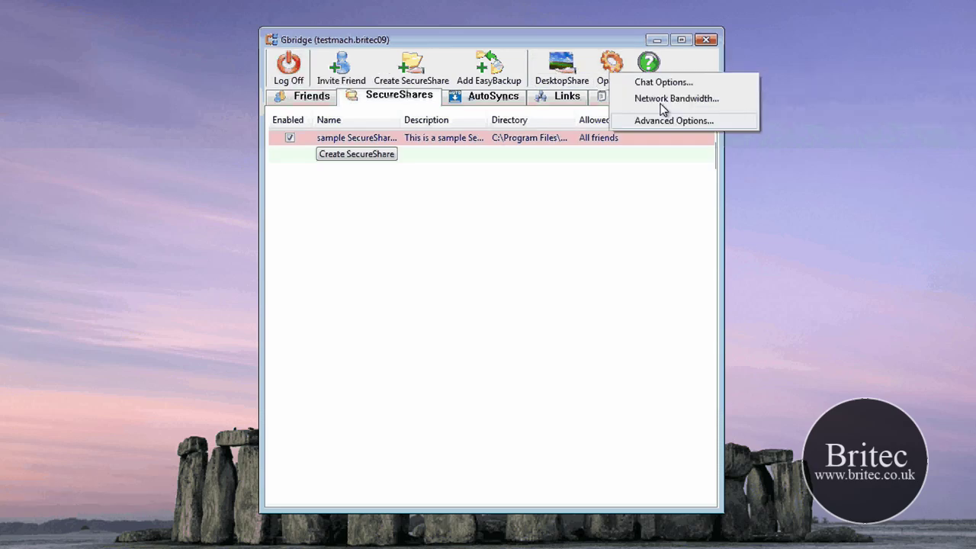
click(660, 83)
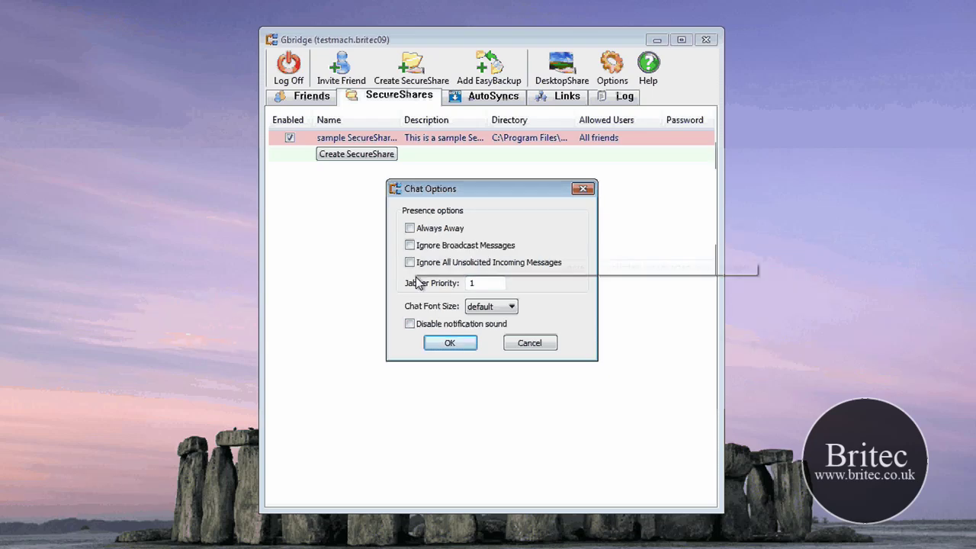
click(536, 347)
Step: Review the Network Bandwidth settings and cancel them unchanged
click(610, 76)
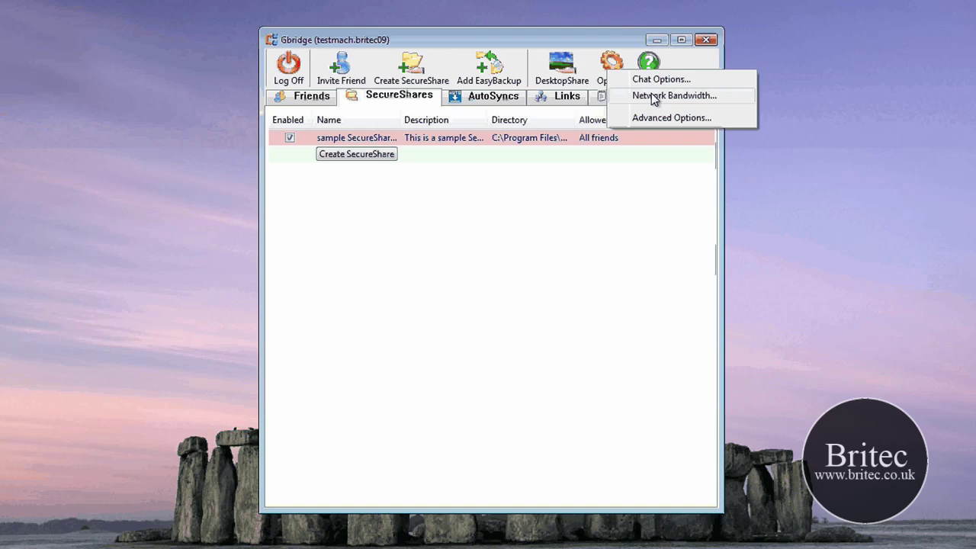
click(653, 96)
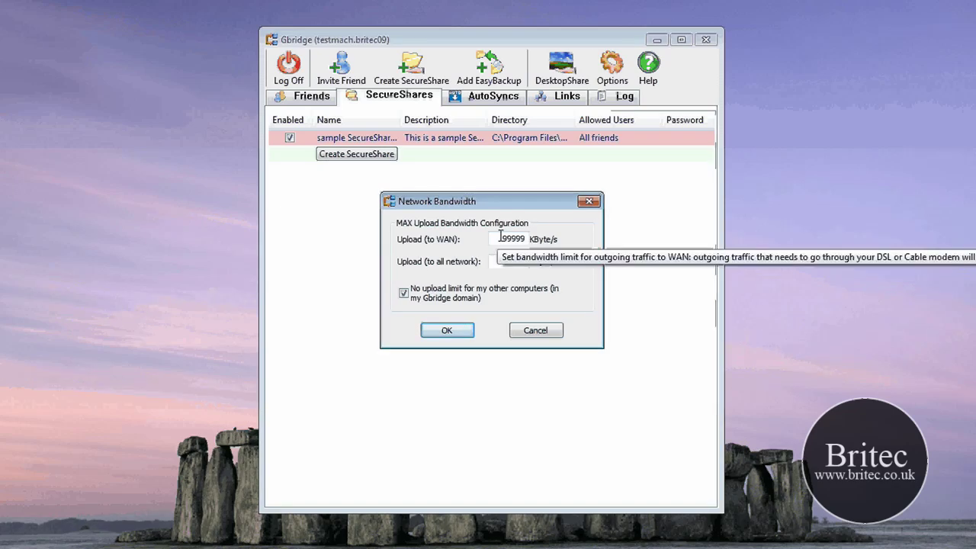
click(589, 201)
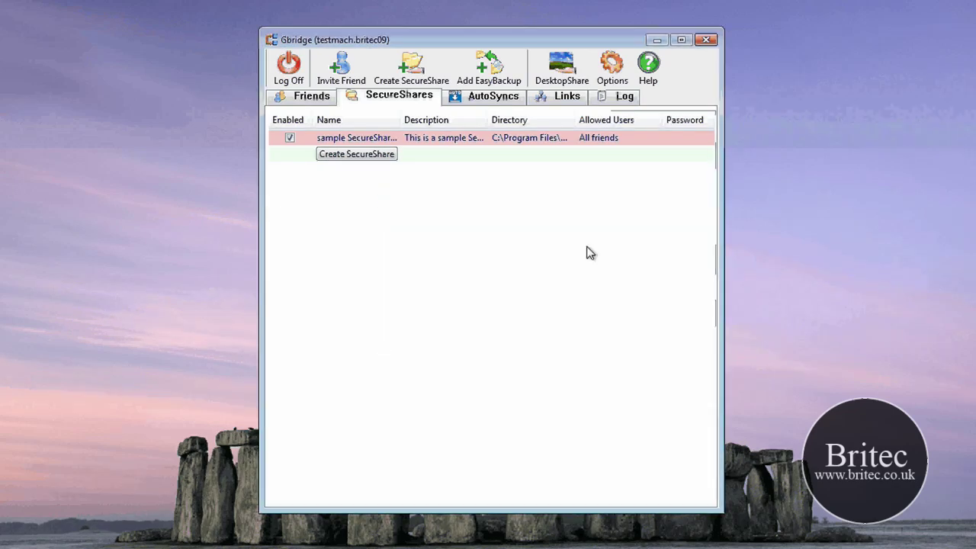
click(611, 67)
Step: Review Advanced Options (automatic port selection, UPnP on) and cancel without applying
click(656, 126)
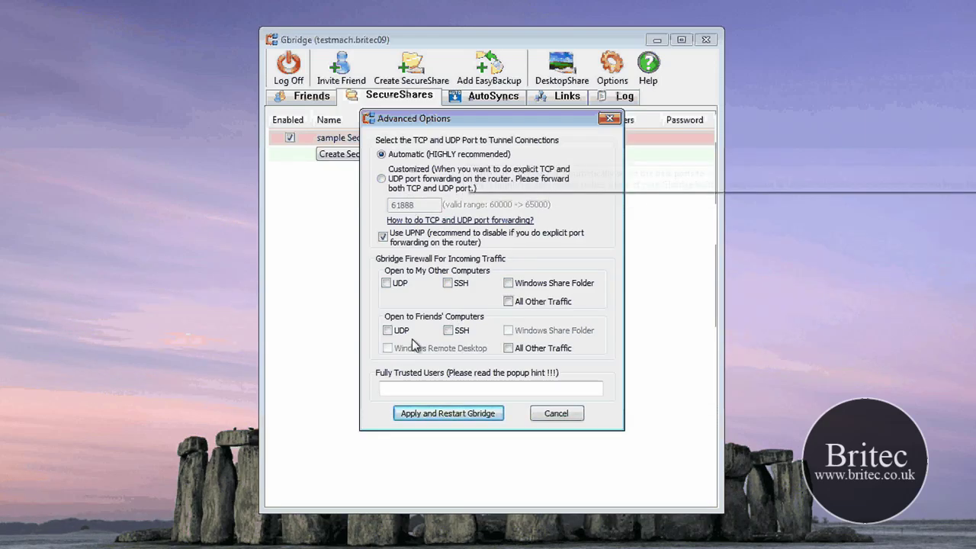
click(558, 414)
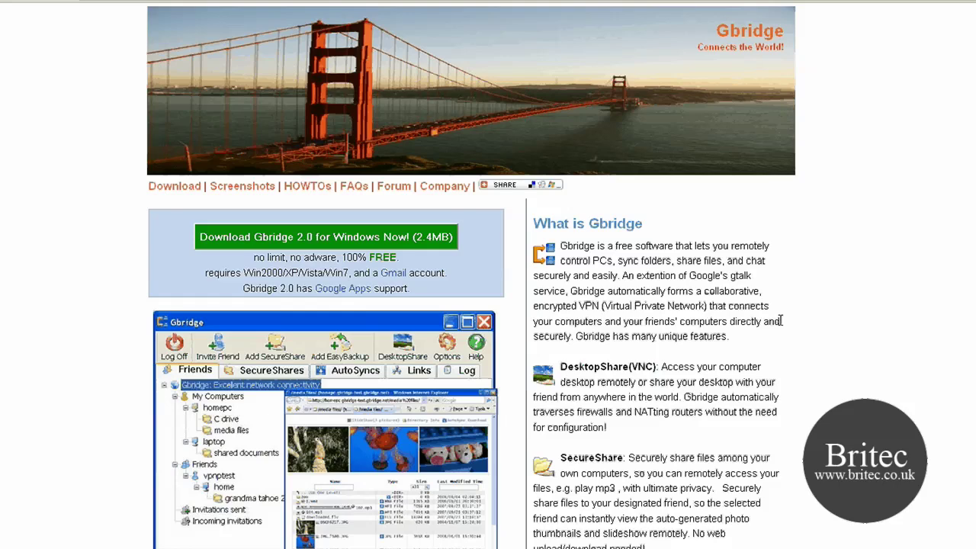
Step: Scroll down the gbridge.com homepage through the feature descriptions and back up to the download offer
scroll(793, 332, down, 2)
scroll(793, 332, down, 1)
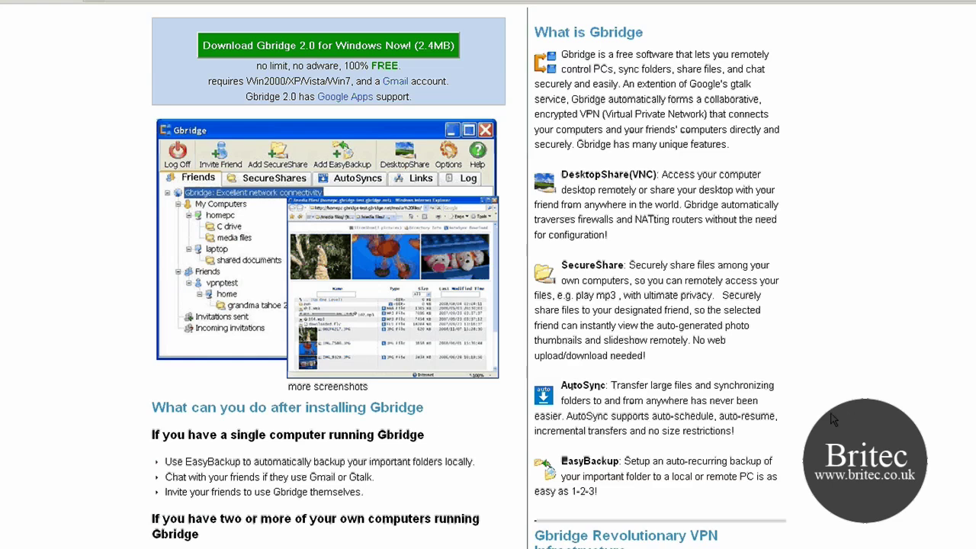
scroll(833, 420, up, 2)
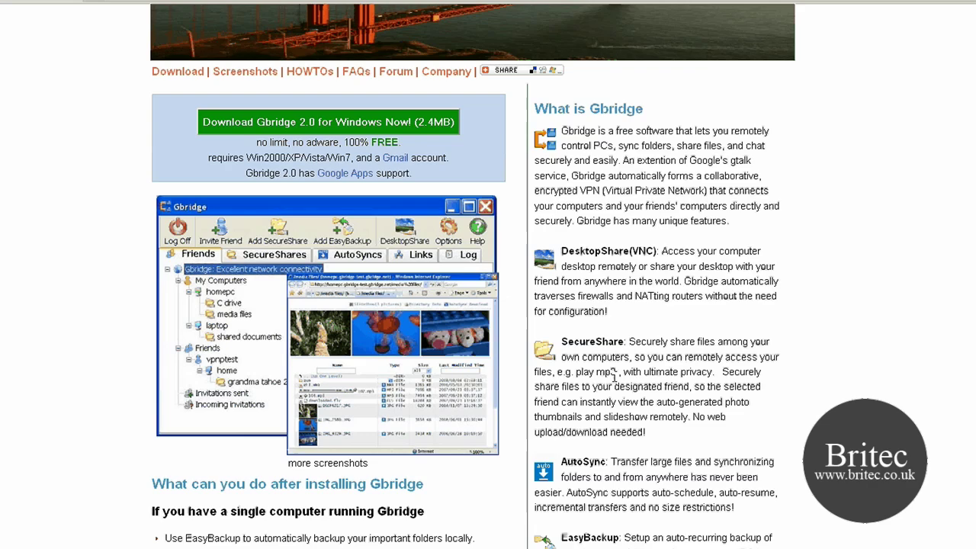
scroll(614, 373, up, 3)
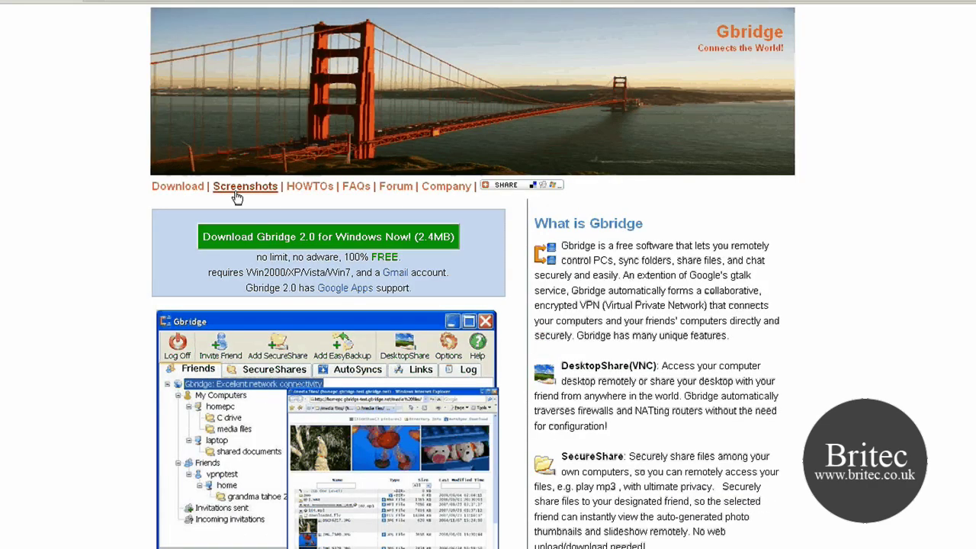